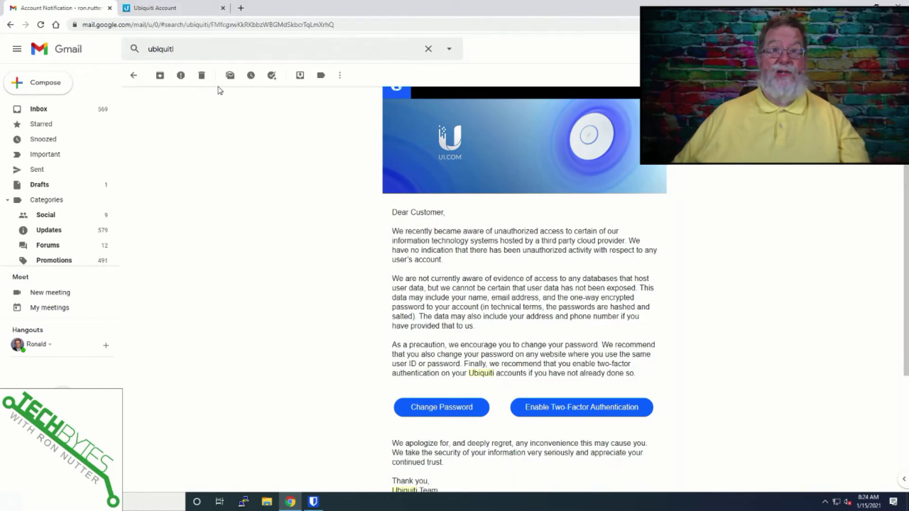
# - Switch to the Ubiquiti Account tab to reach its security settings
pyautogui.click(181, 8)
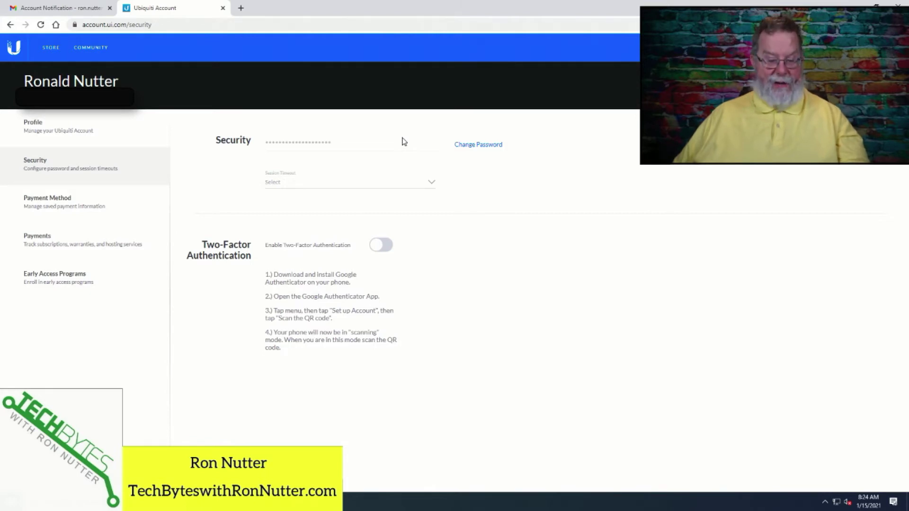
pyautogui.hotkey('alt', 'Tab')
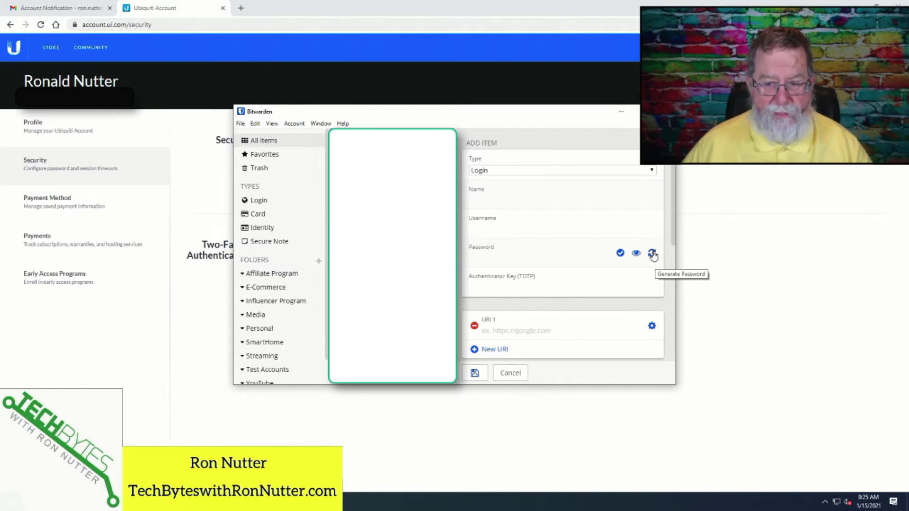
pyautogui.hotkey('alt', 'Tab')
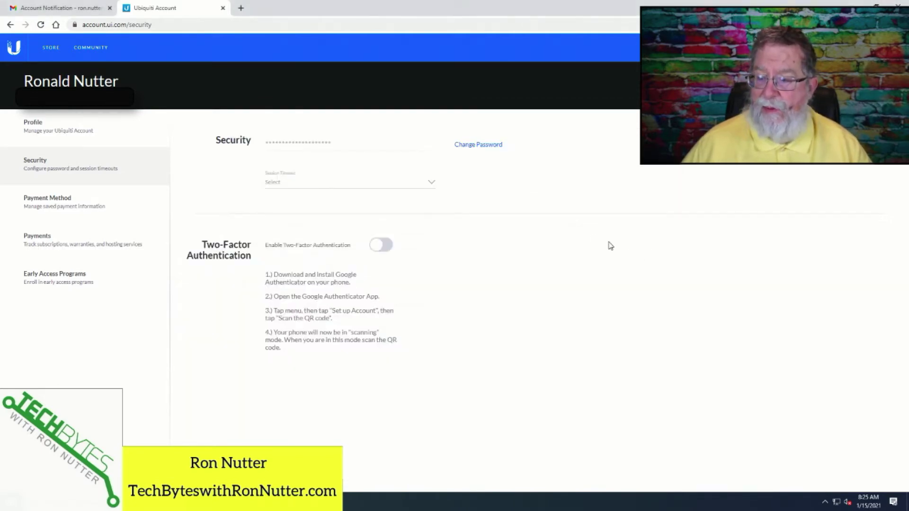
pyautogui.click(432, 184)
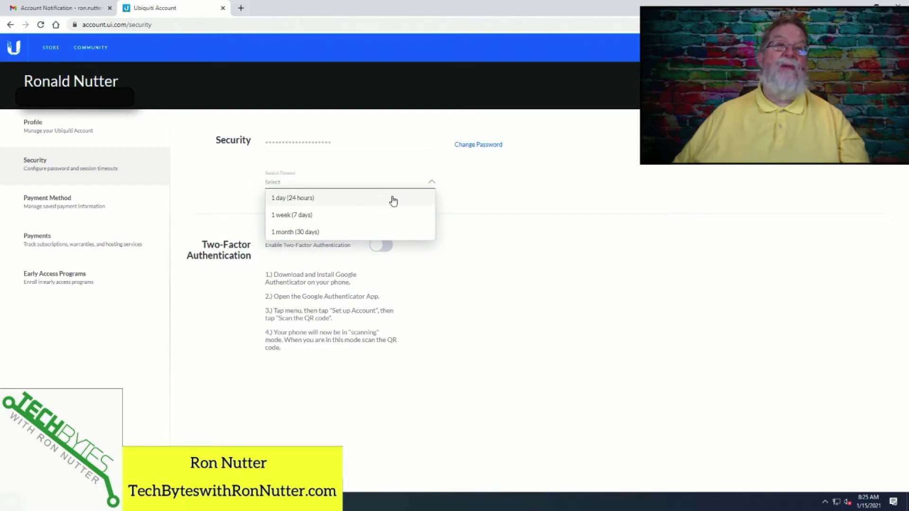
# - Leave the Session Timeout unchanged and start generating a password for Bitwarden's new login
pyautogui.click(481, 187)
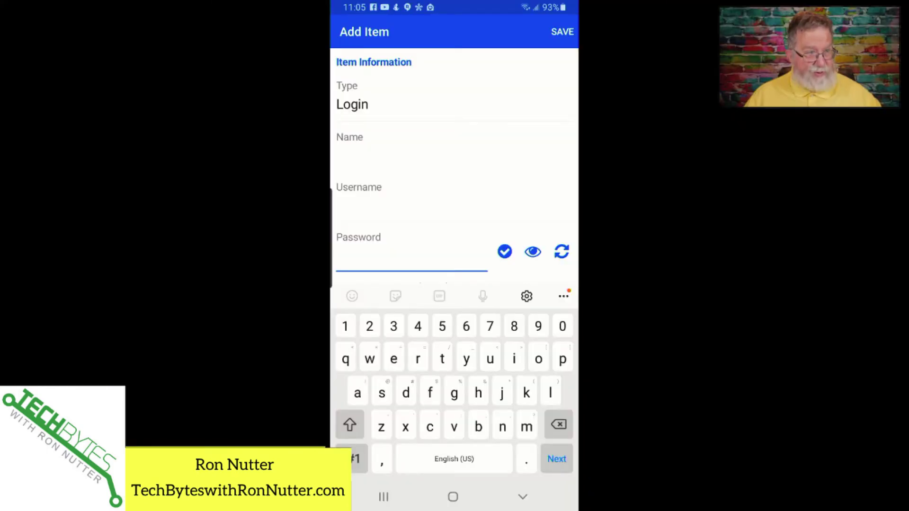
pyautogui.click(561, 251)
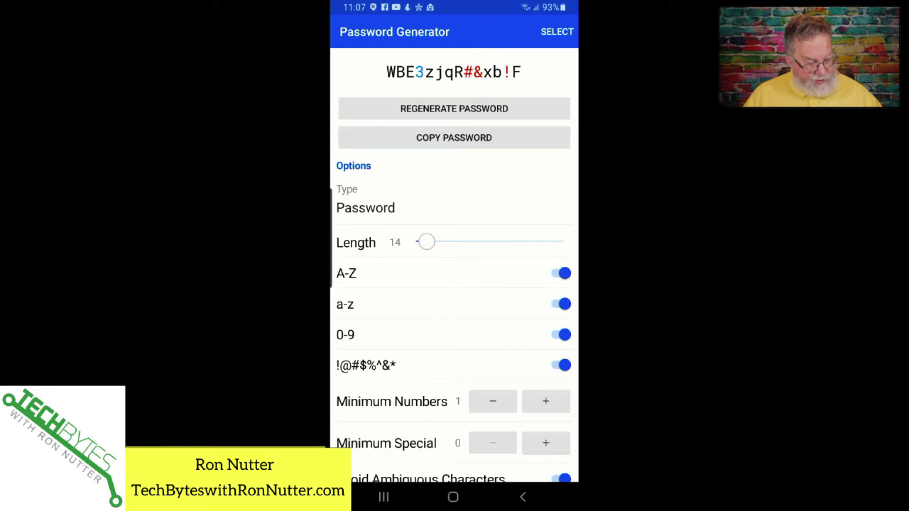
# - Turn off the !@#$%^&* special characters option in Bitwarden's Password Generator
pyautogui.click(561, 365)
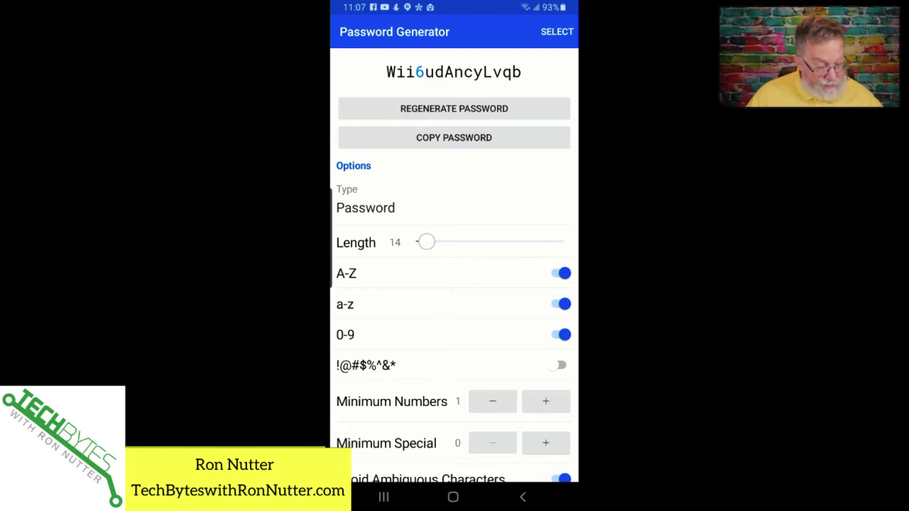
# - Re-enable !@#$%^&* special characters and raise Minimum Special to 4
pyautogui.click(561, 365)
pyautogui.click(546, 443)
pyautogui.click(546, 443)
pyautogui.click(546, 443)
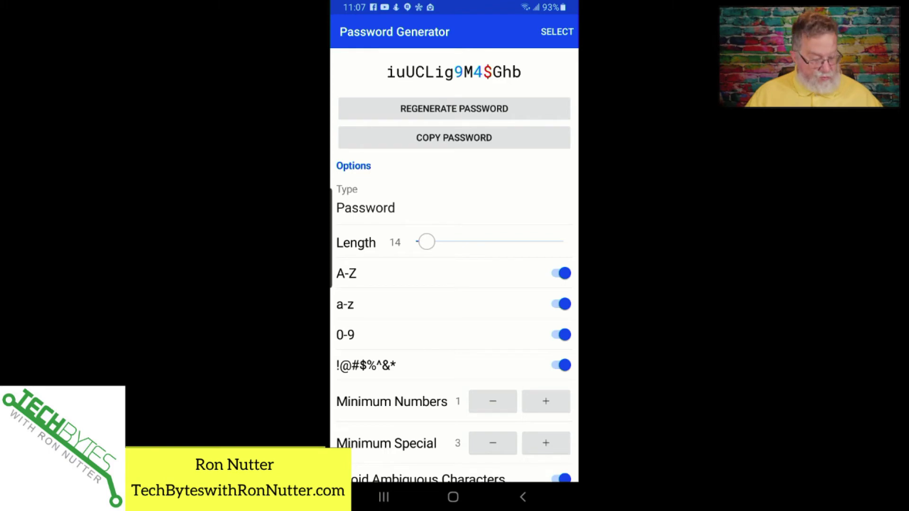
pyautogui.click(546, 443)
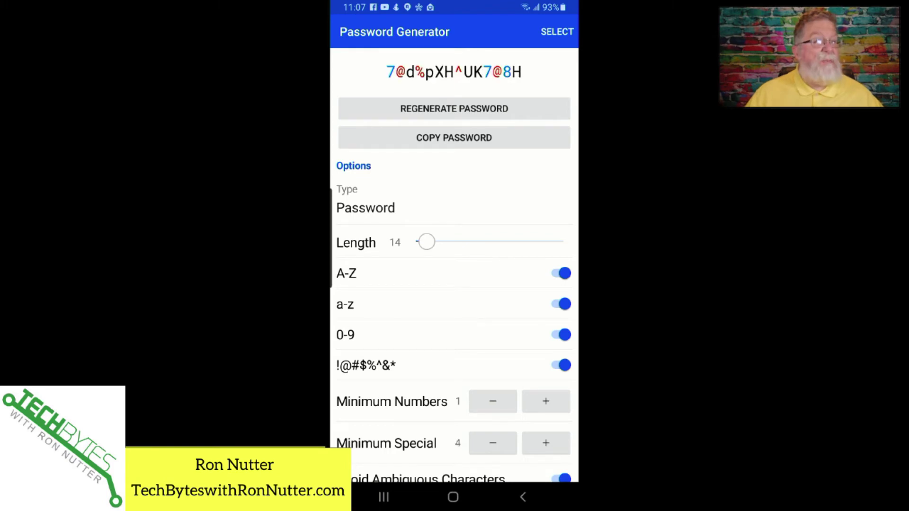
pyautogui.scroll(-1, 454, 265)
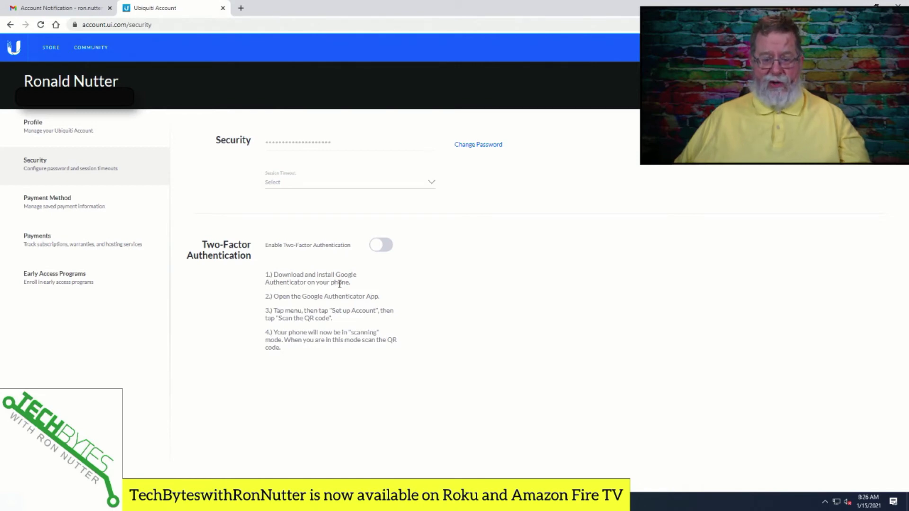
# - Name the new Bitwarden login 'Ubiquiti' and enter the account e-mail as its username
pyautogui.hotkey('alt', 'Tab')
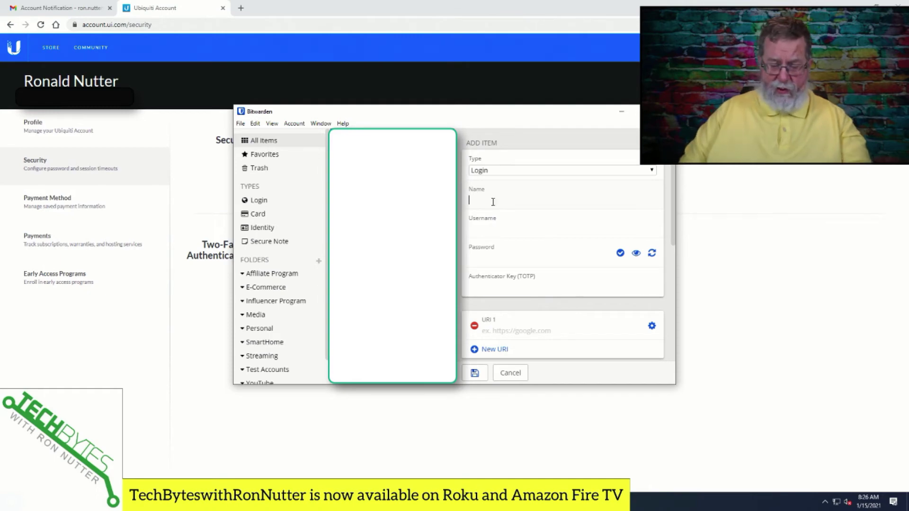
pyautogui.write('Ubiquiti')
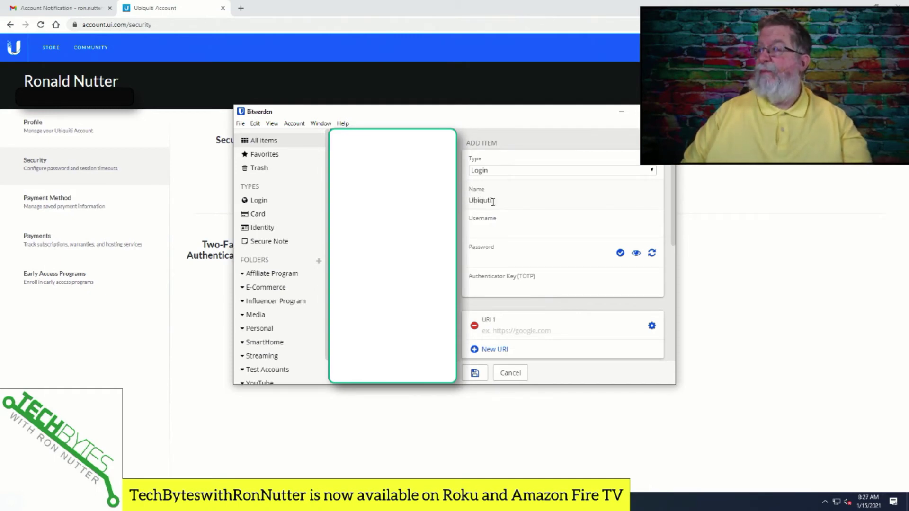
pyautogui.press('Tab')
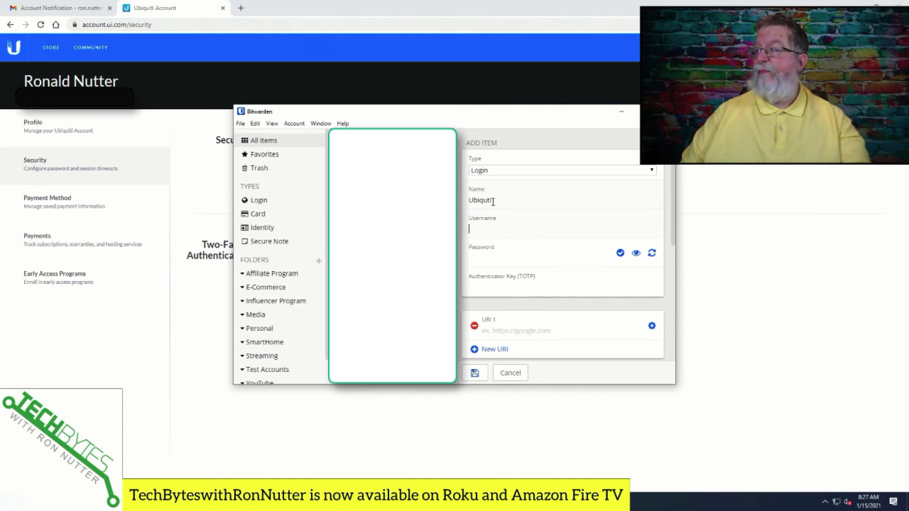
pyautogui.write('username')
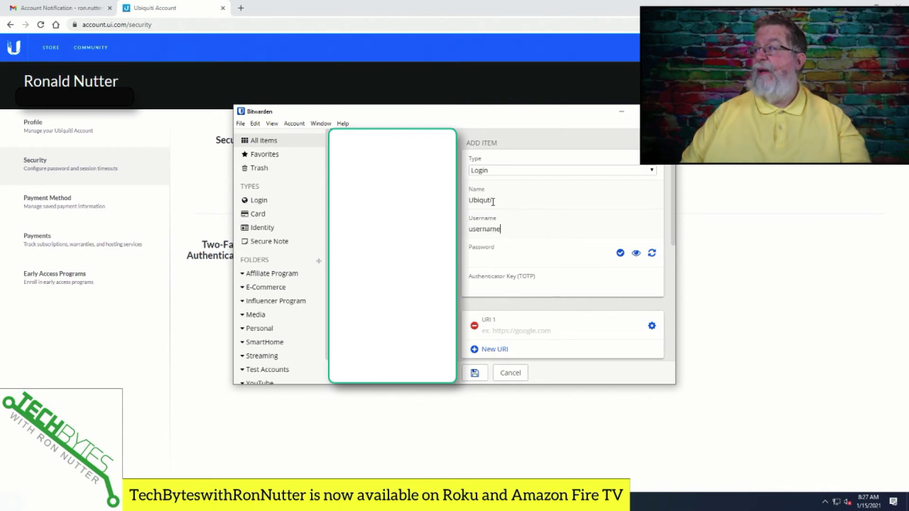
pyautogui.write('@nowhere.com')
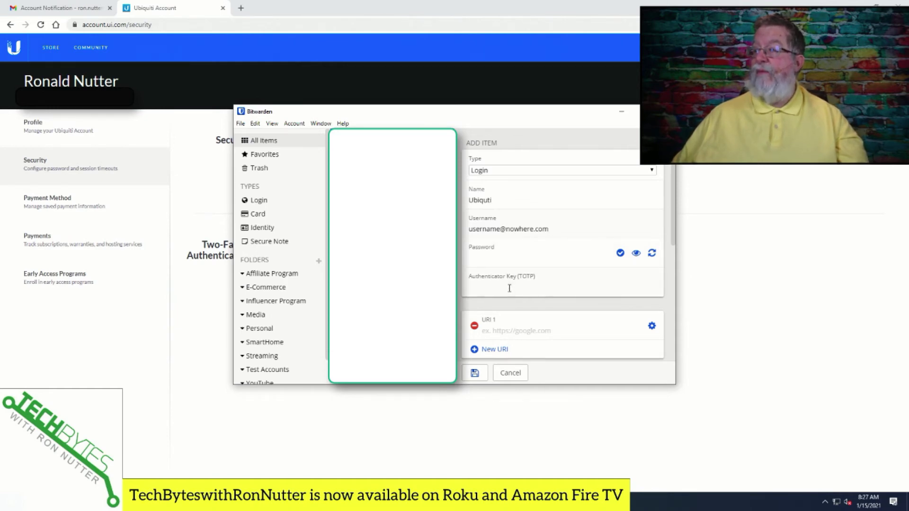
pyautogui.hotkey('alt', 'Tab')
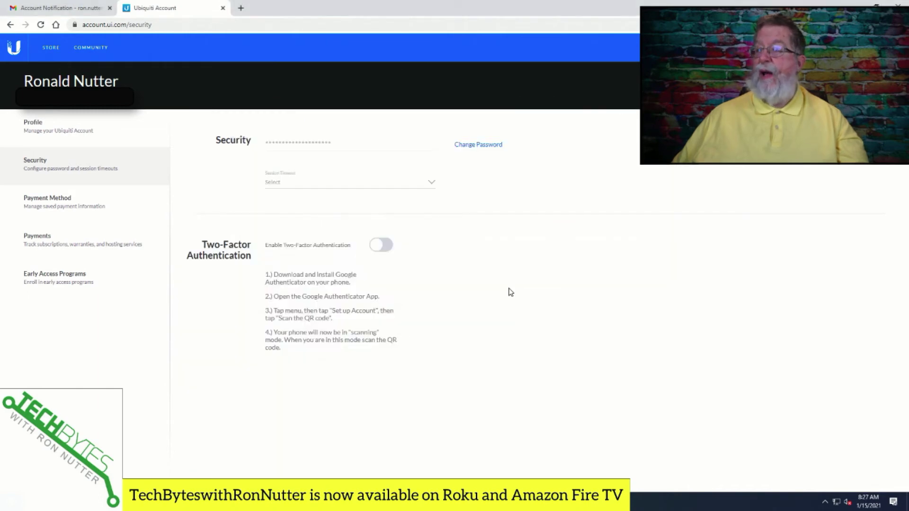
# - Switch on the Enable Two-Factor Authentication toggle on the Security page
pyautogui.click(386, 247)
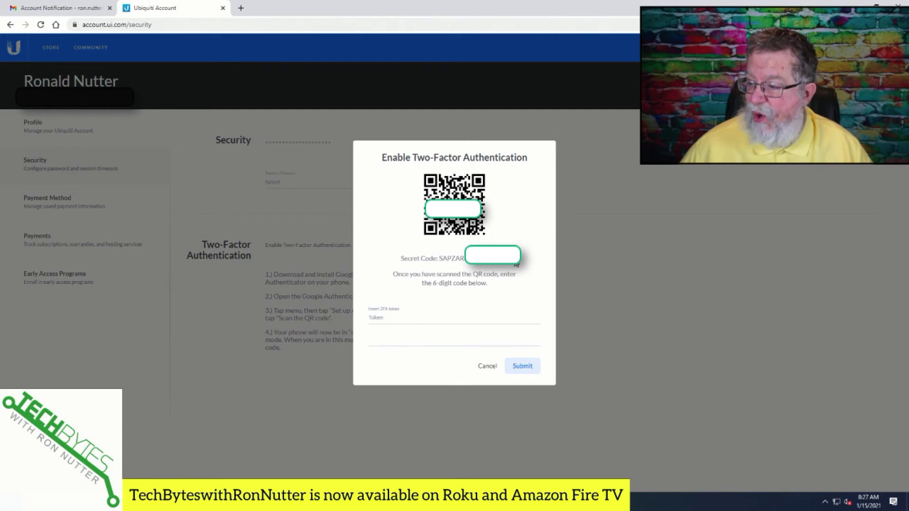
# - Copy the two-factor Secret Code and bring up Bitwarden's Add Item window
pyautogui.moveTo(477, 268); pyautogui.dragTo(439, 258)
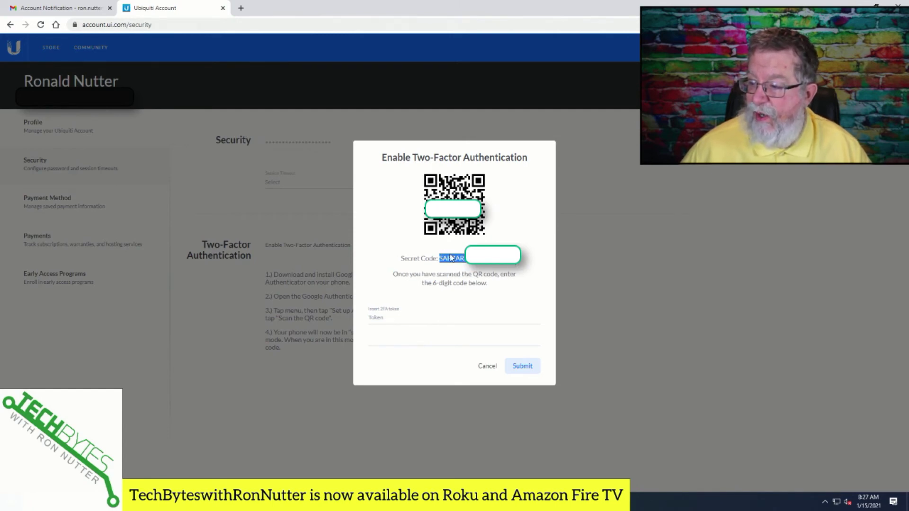
pyautogui.rightClick(451, 256)
pyautogui.click(460, 260)
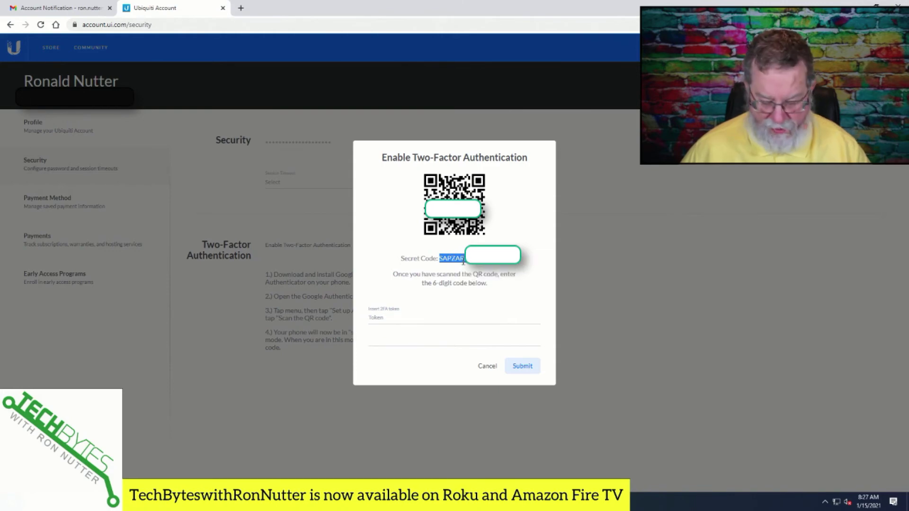
pyautogui.hotkey('alt', 'Tab')
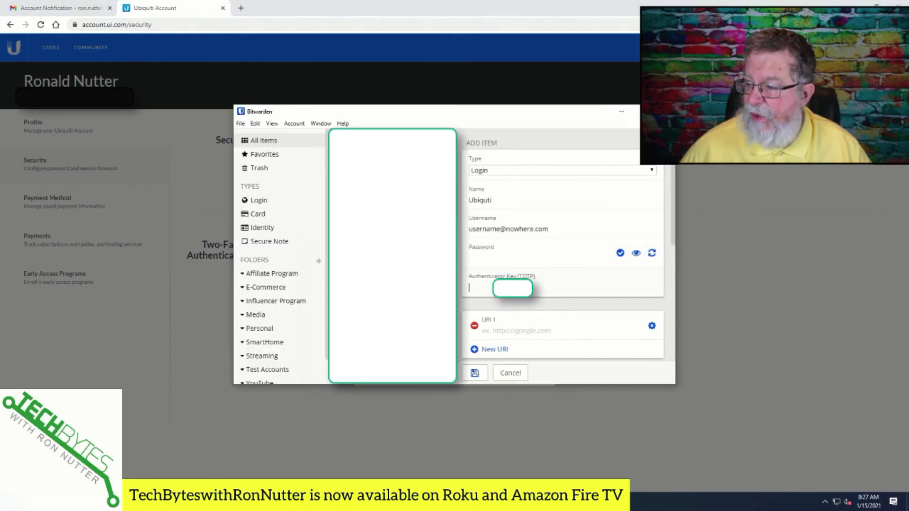
pyautogui.hotkey('ctrl', 'v')
pyautogui.click(491, 258)
pyautogui.write('********')
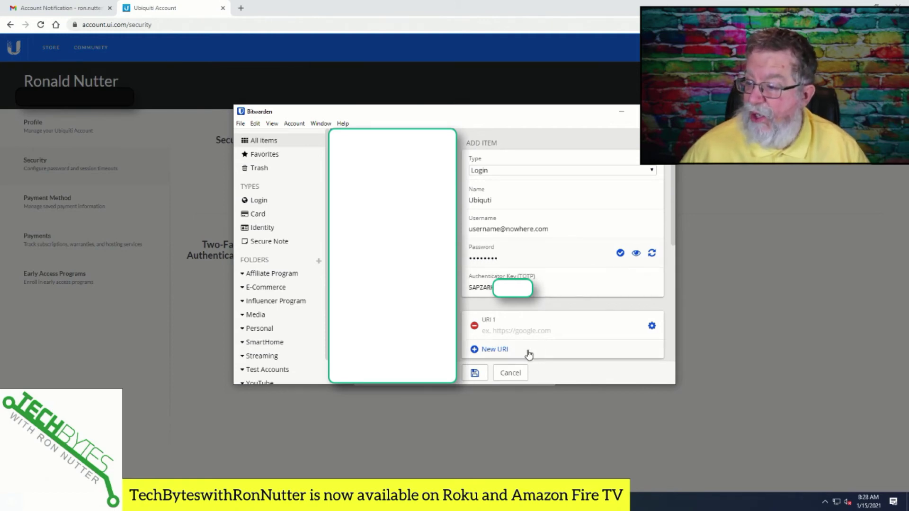
pyautogui.click(506, 330)
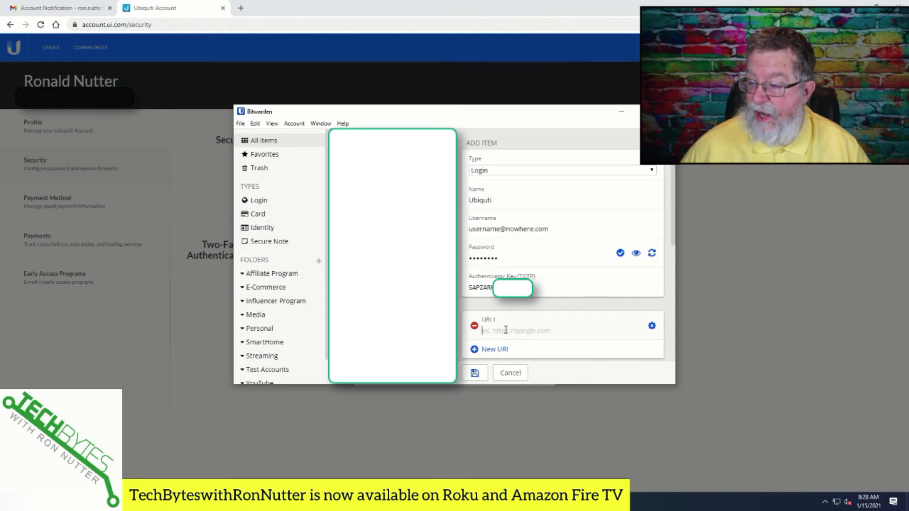
pyautogui.write('https://account.ui.com')
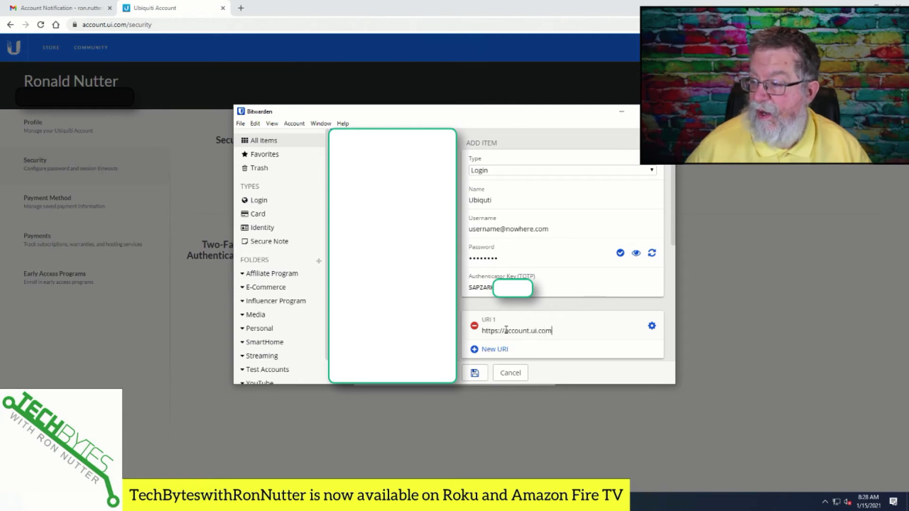
pyautogui.click(475, 375)
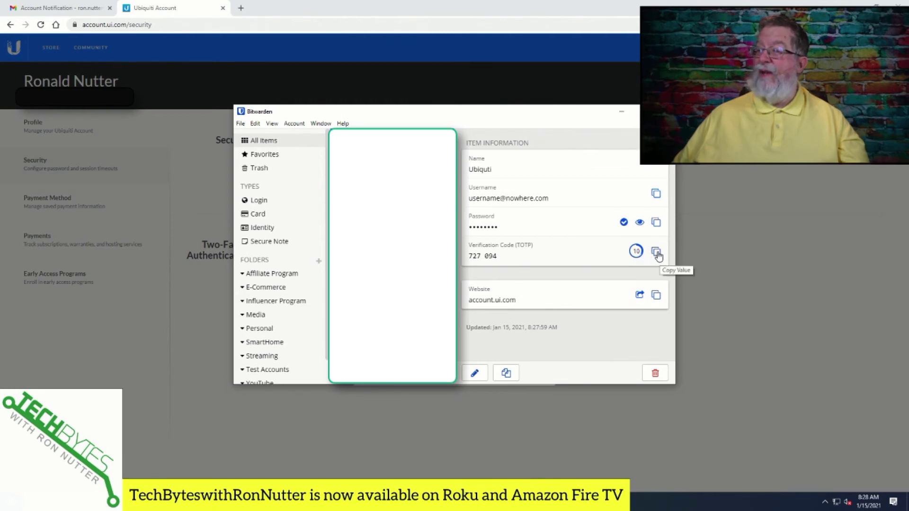
# - Copy the login's current TOTP code for the two-factor token field
pyautogui.click(657, 253)
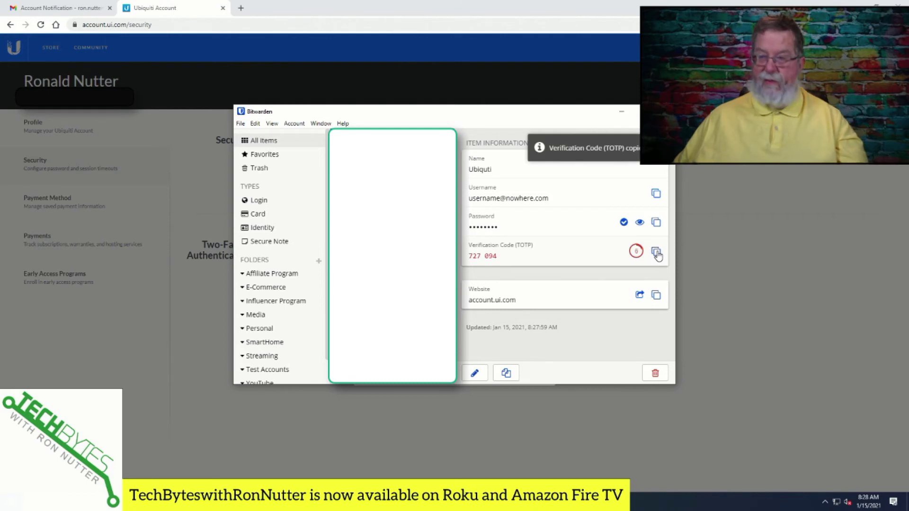
pyautogui.hotkey('alt', 'Tab')
pyautogui.click(431, 322)
# - Enter the 6-digit TOTP code from Bitwarden in the Token field and submit it
pyautogui.click(419, 341)
pyautogui.click(415, 319)
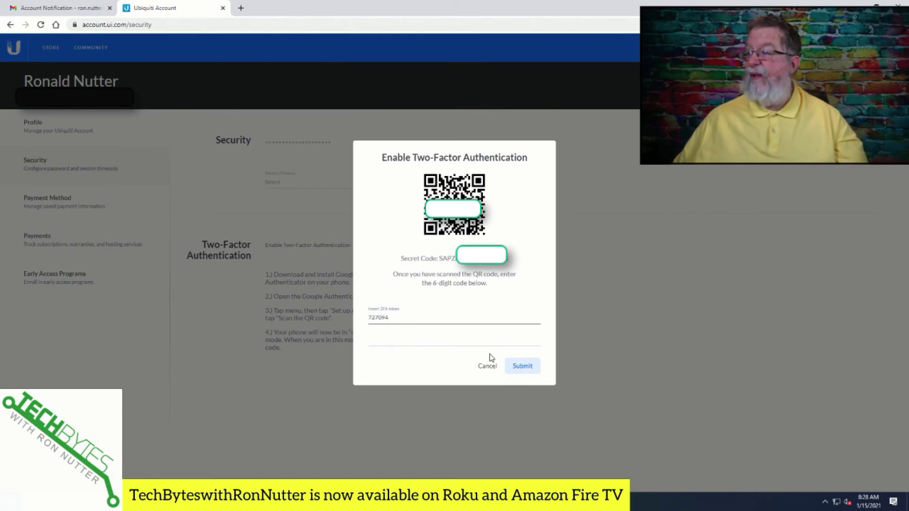
pyautogui.click(520, 367)
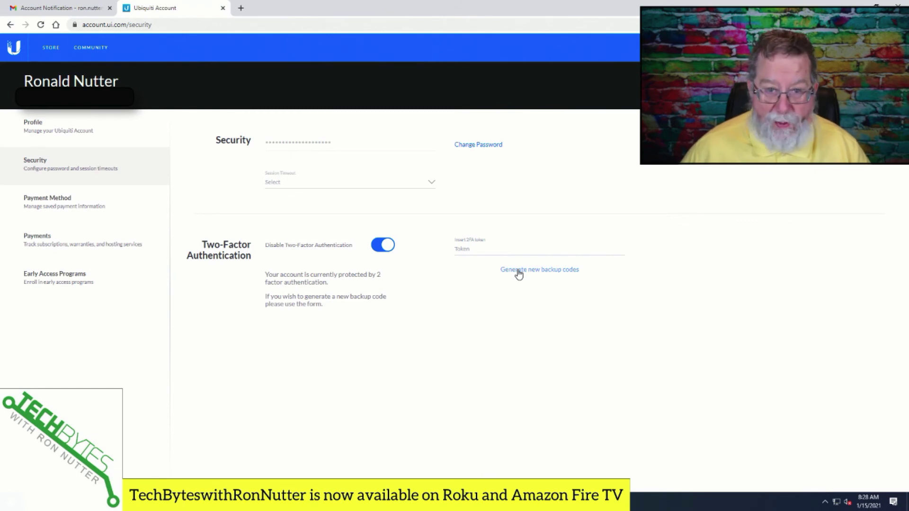
# - Request new backup codes and paste a freshly copied Bitwarden TOTP code into the Token field
pyautogui.click(520, 275)
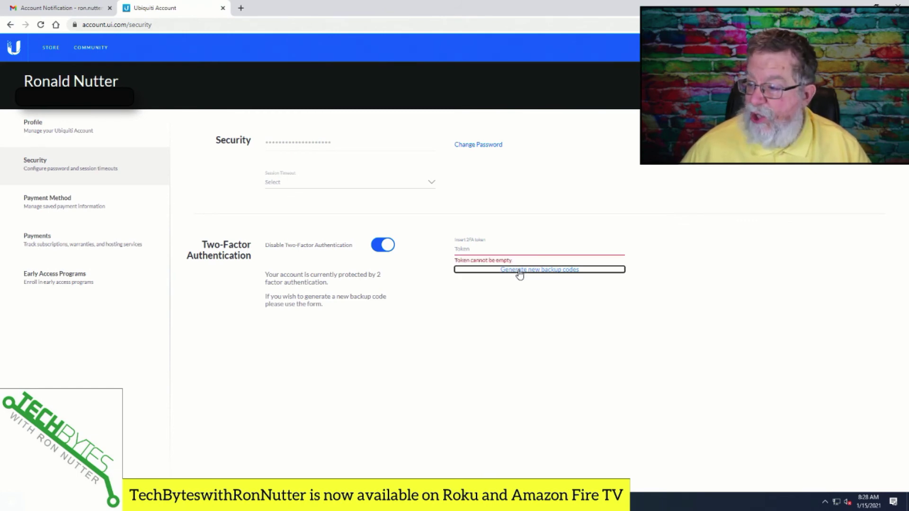
pyautogui.click(490, 249)
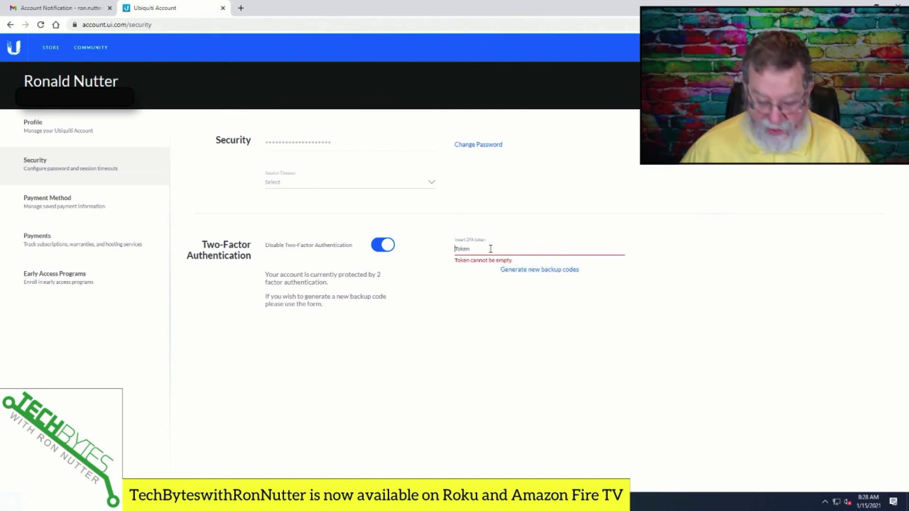
pyautogui.hotkey('alt', 'Tab')
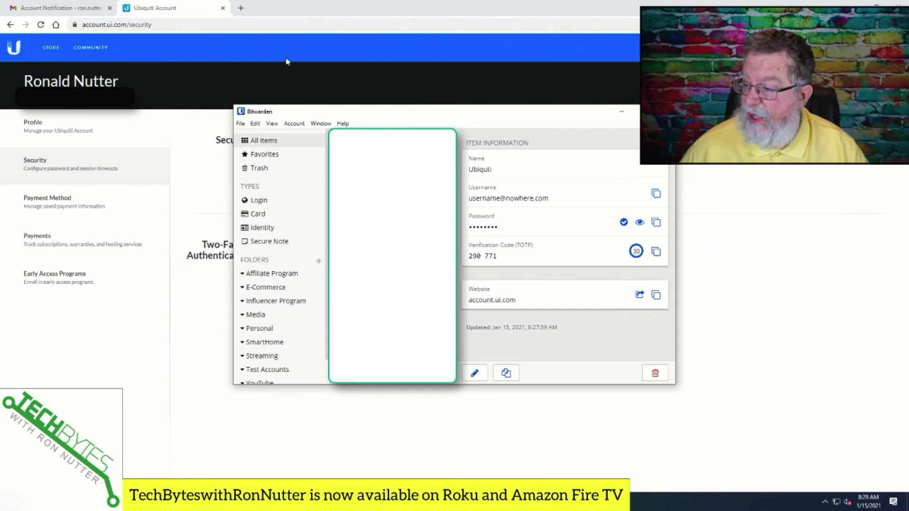
pyautogui.click(656, 251)
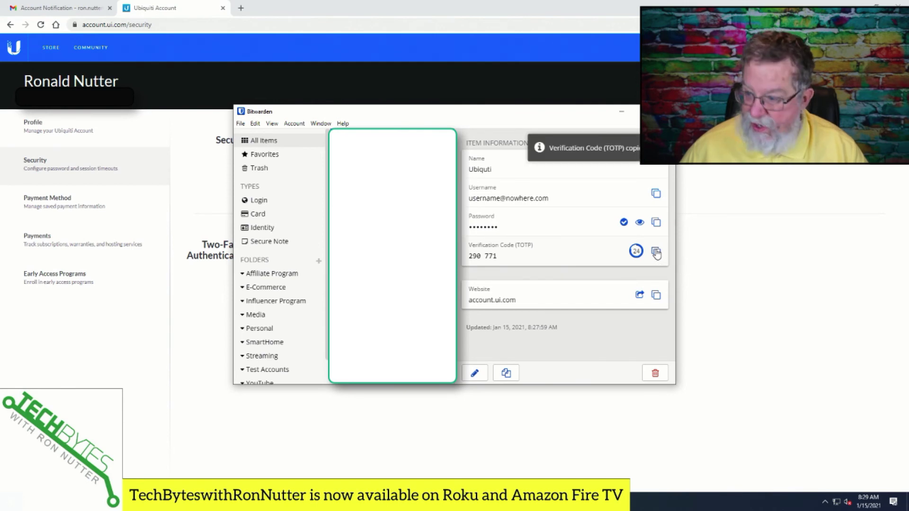
pyautogui.click(531, 246)
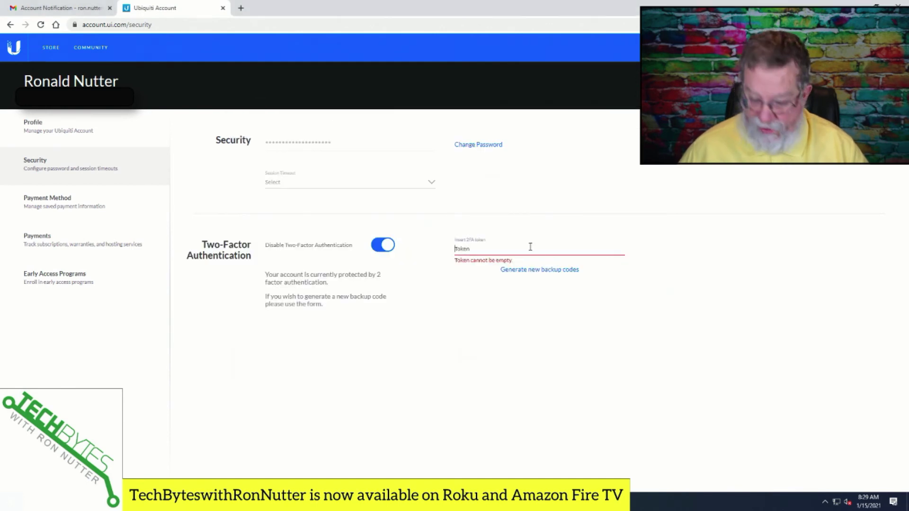
pyautogui.hotkey('ctrl', 'v')
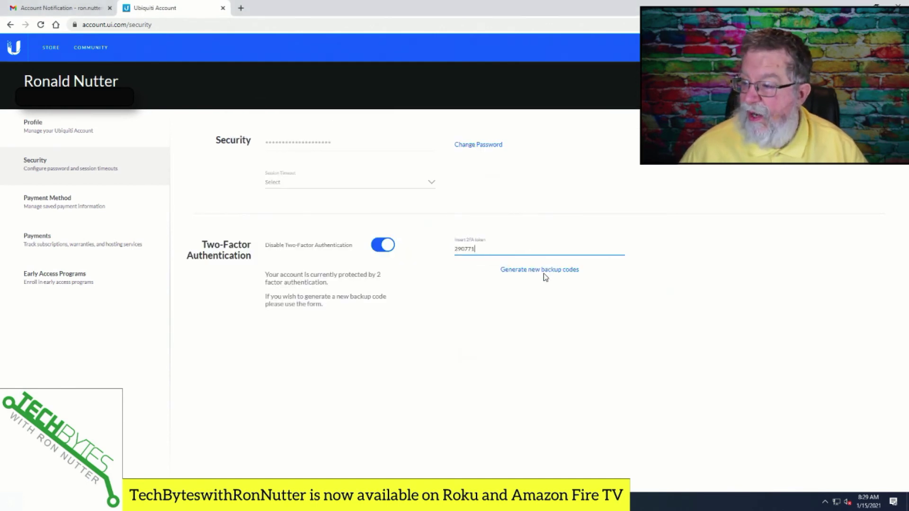
# - Generate a fresh list of ten two-factor backup codes, then close the Backup Codes dialog once recorded
pyautogui.click(546, 270)
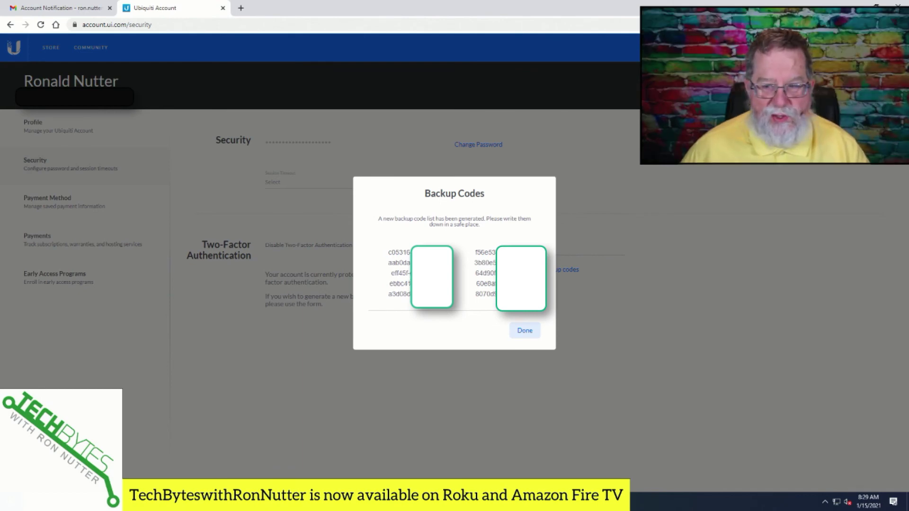
pyautogui.click(531, 332)
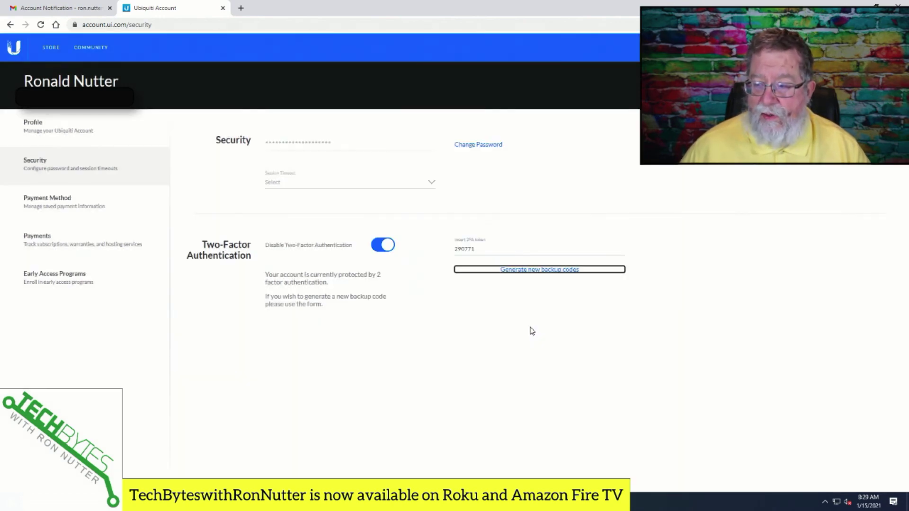